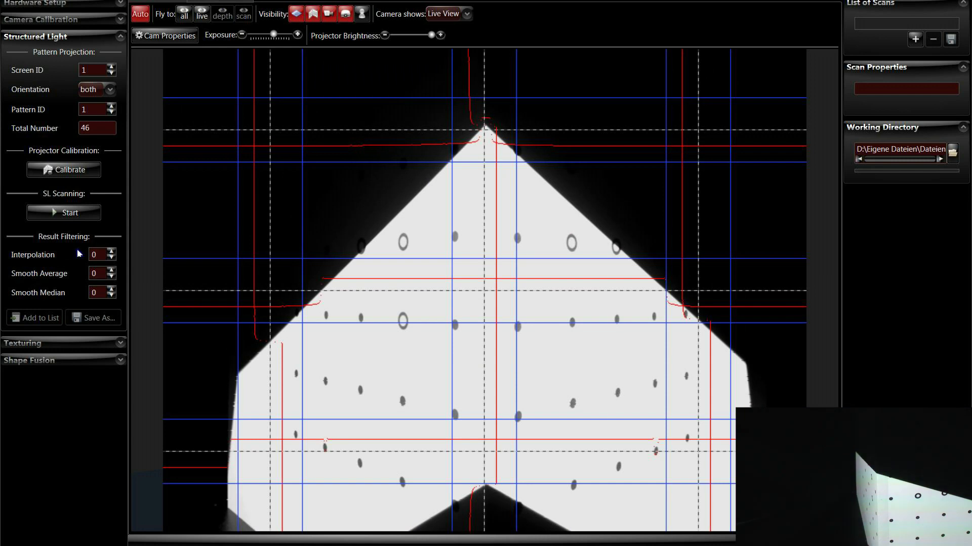
Step: Calibrate the projector and accept the switch to vertical pattern orientation
left_click(68, 172)
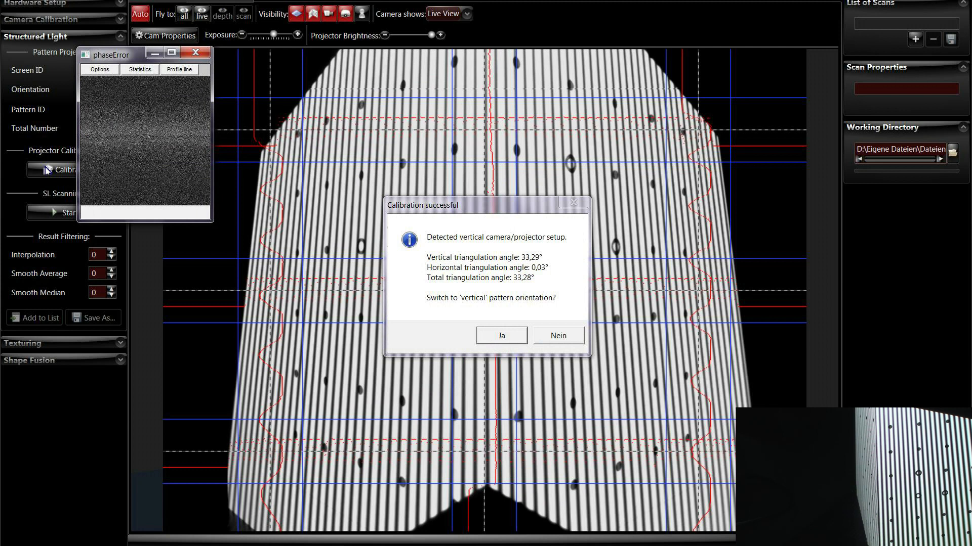
left_click(195, 52)
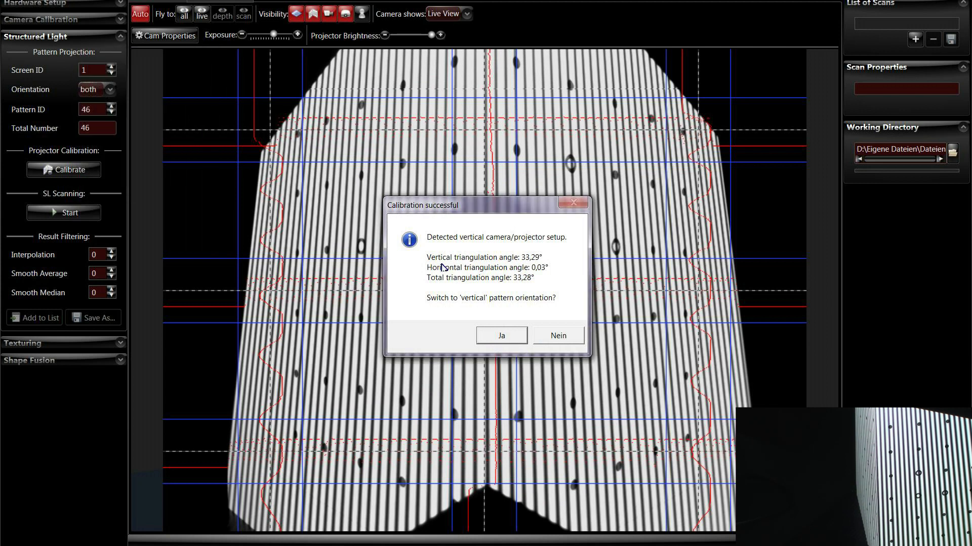
left_click(498, 335)
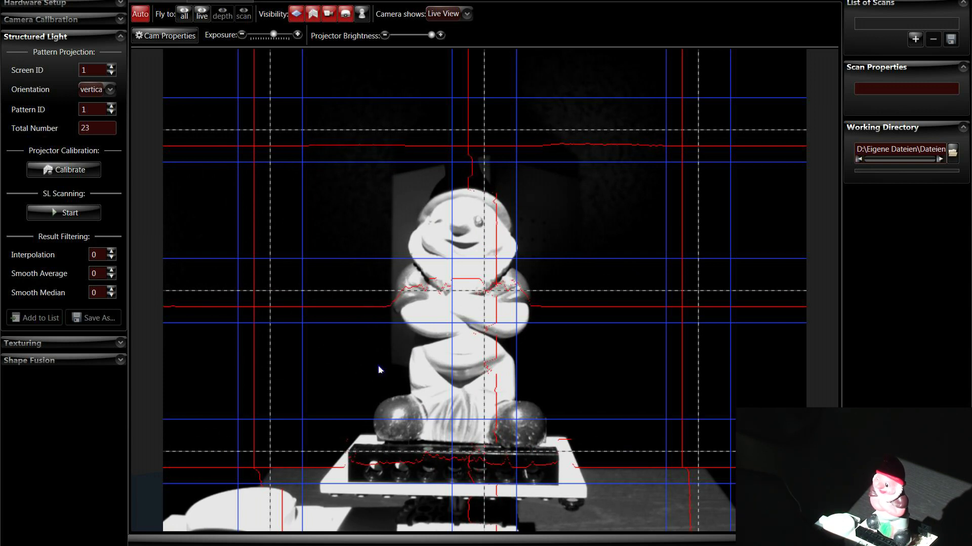
Step: Run a structured light scan of the gnome's front, examine the resulting surface, and add it to the scan list
left_click(67, 215)
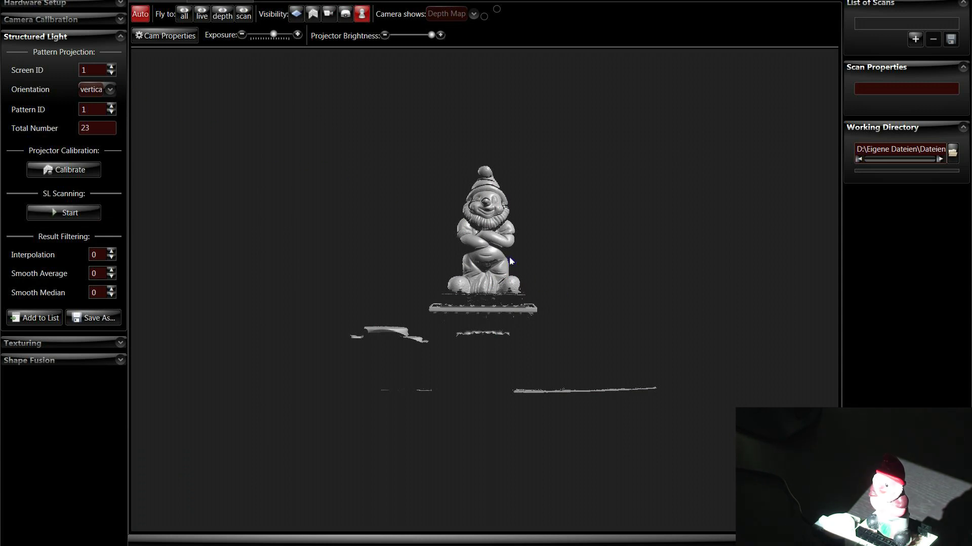
scroll(510, 260, "up", 5)
scroll(501, 178, "down", 5)
scroll(501, 178, "up", 5)
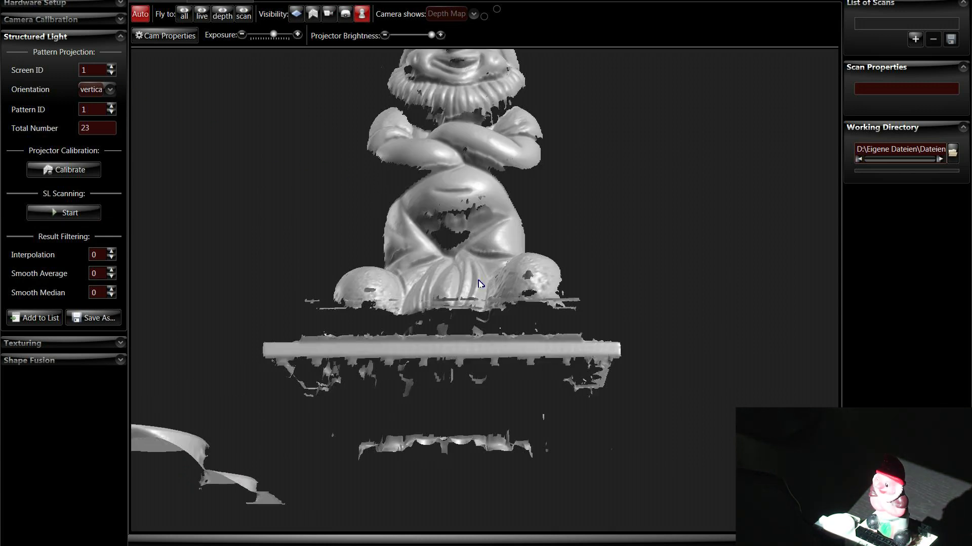
scroll(473, 304, "down", 3)
scroll(461, 308, "up", 2)
scroll(463, 309, "down", 2)
left_click_drag(470, 307, 278, 308)
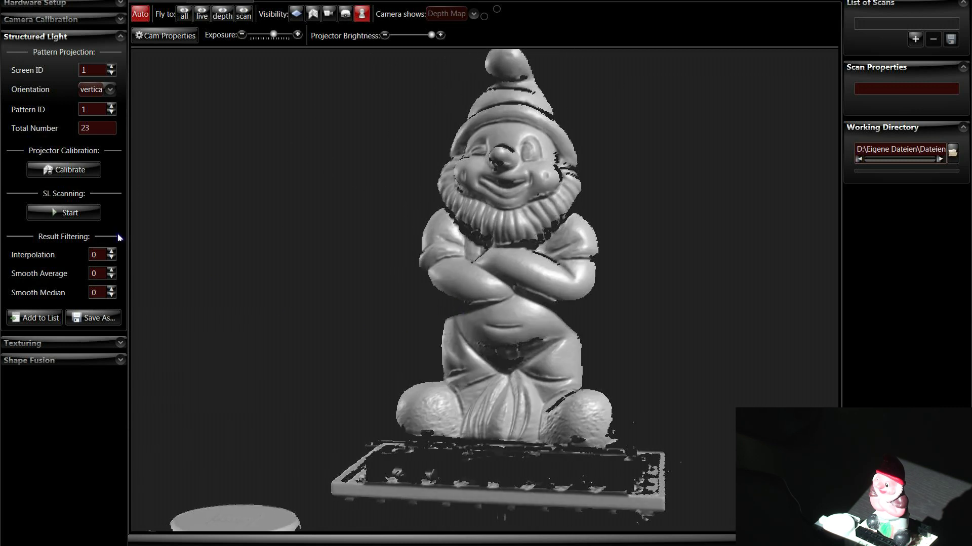
left_click(35, 318)
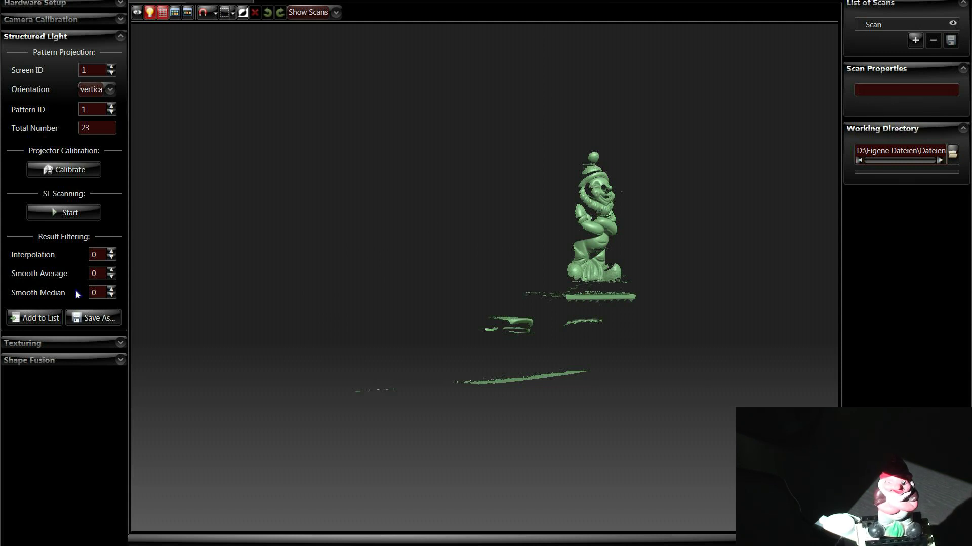
Step: Capture five more structured light scans of the gnome from successive rotated angles, adding each one to the scan list
left_click(43, 220)
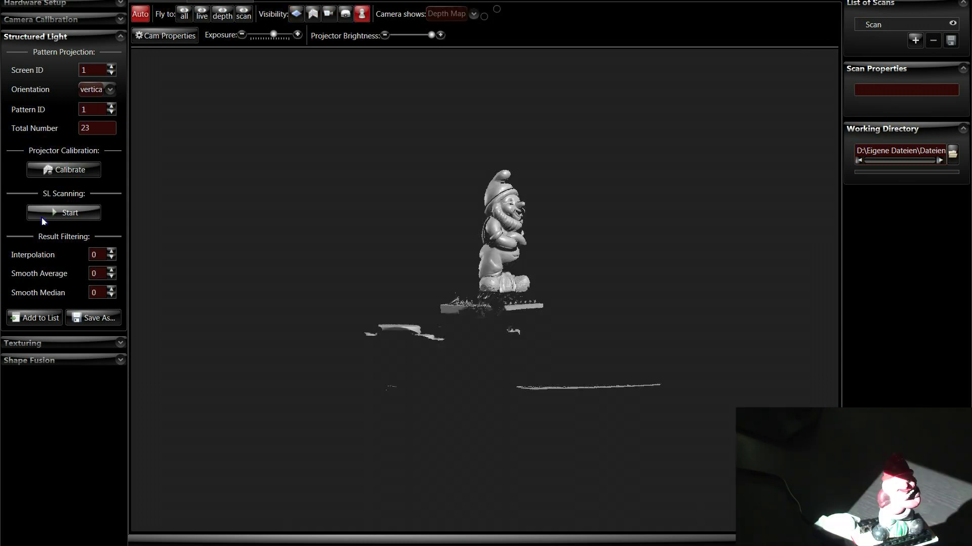
left_click(36, 319)
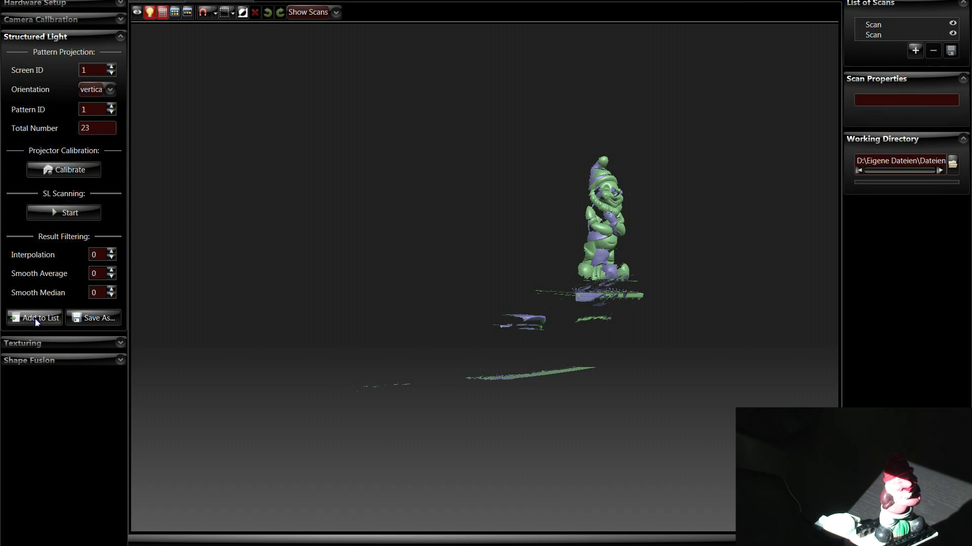
left_click(68, 214)
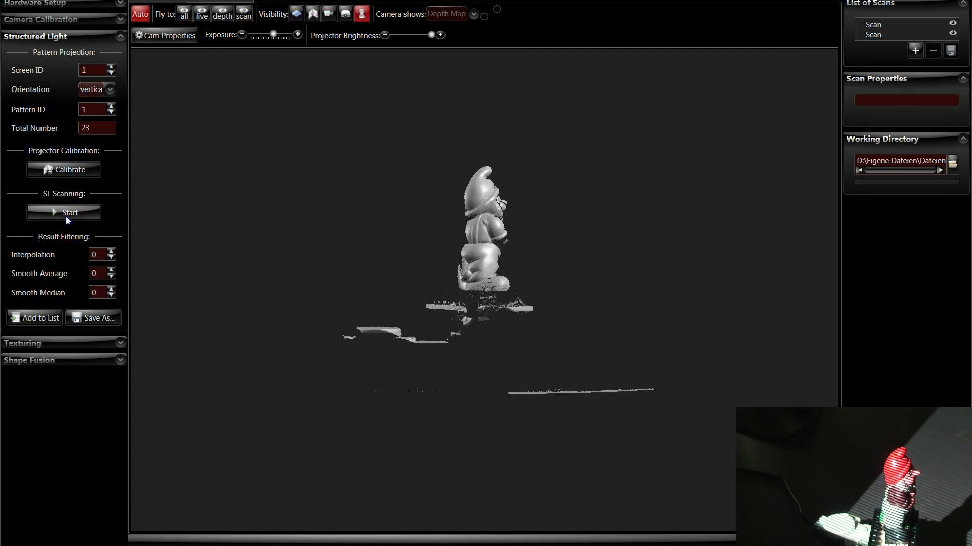
left_click(49, 318)
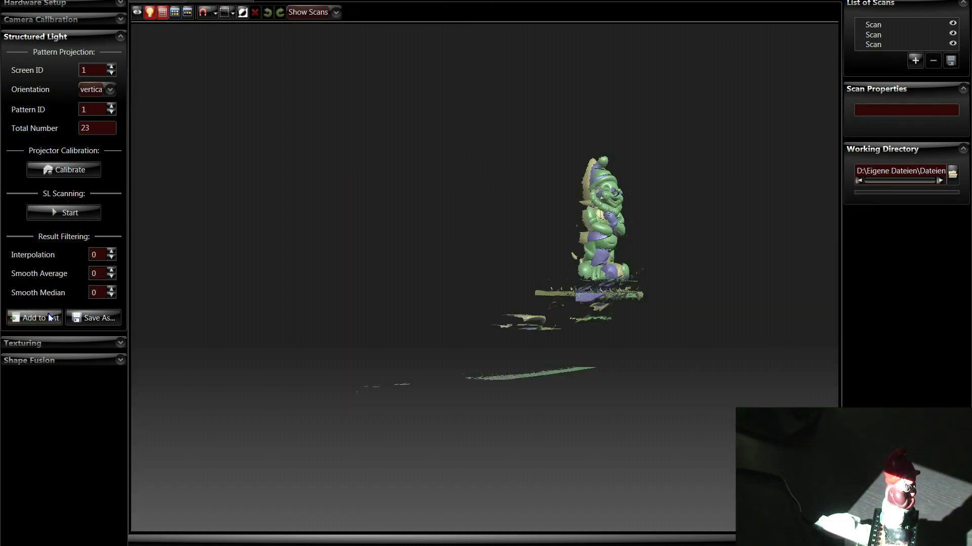
left_click(65, 214)
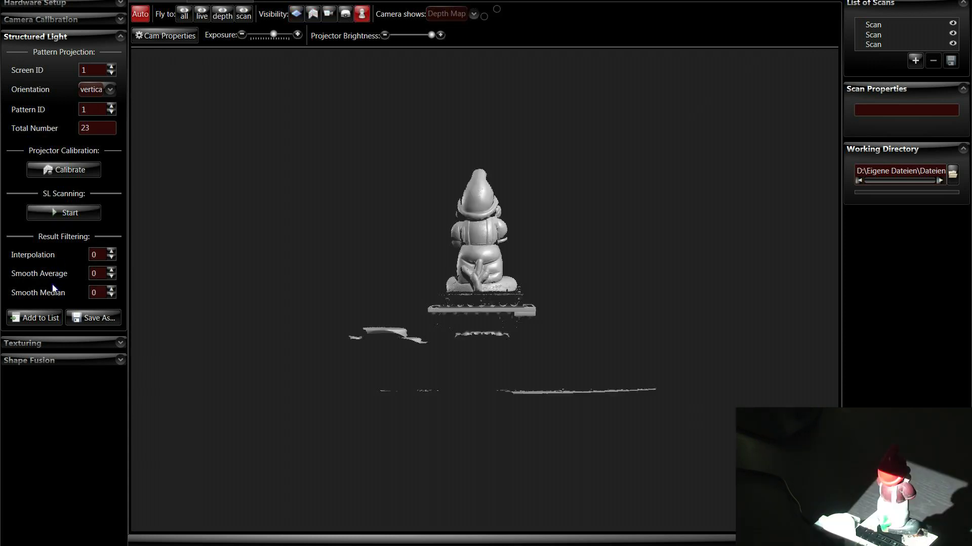
left_click(40, 320)
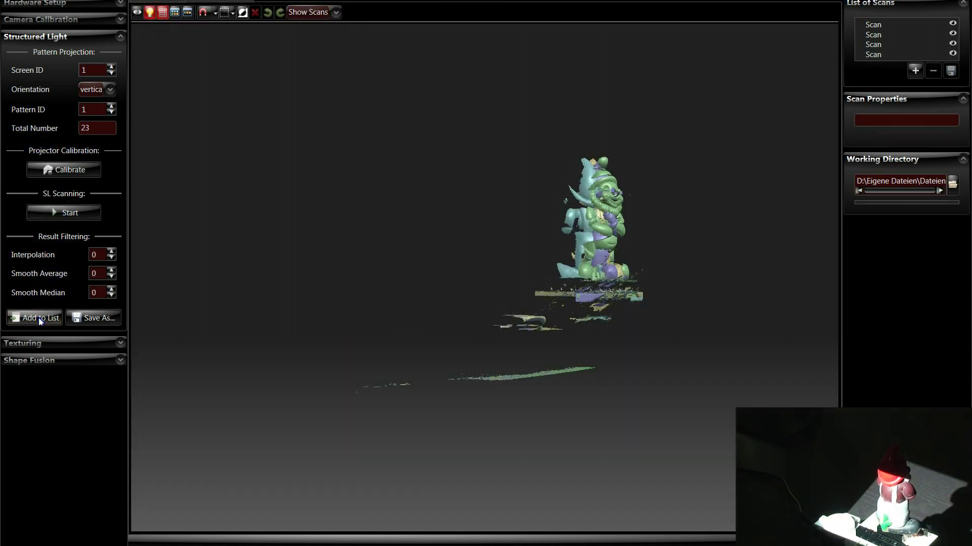
left_click(59, 213)
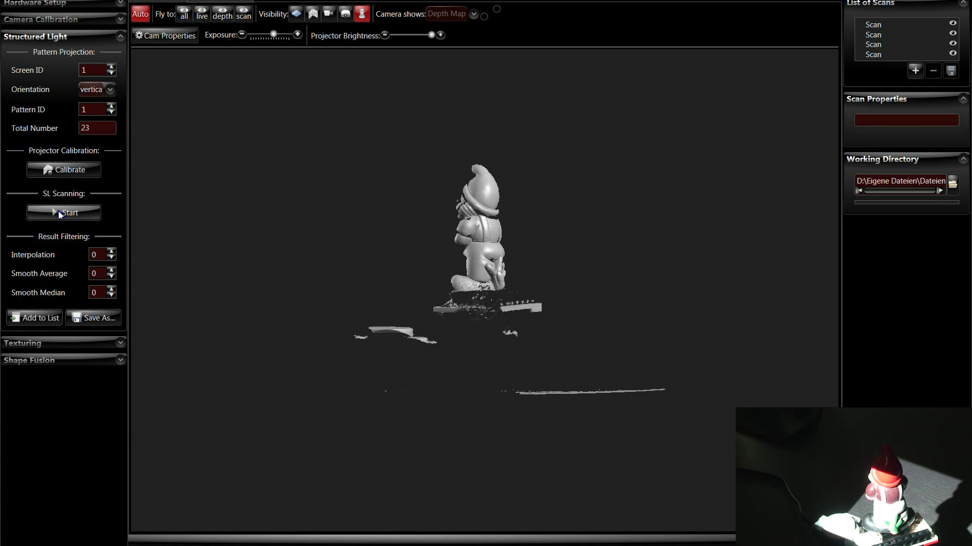
left_click(40, 319)
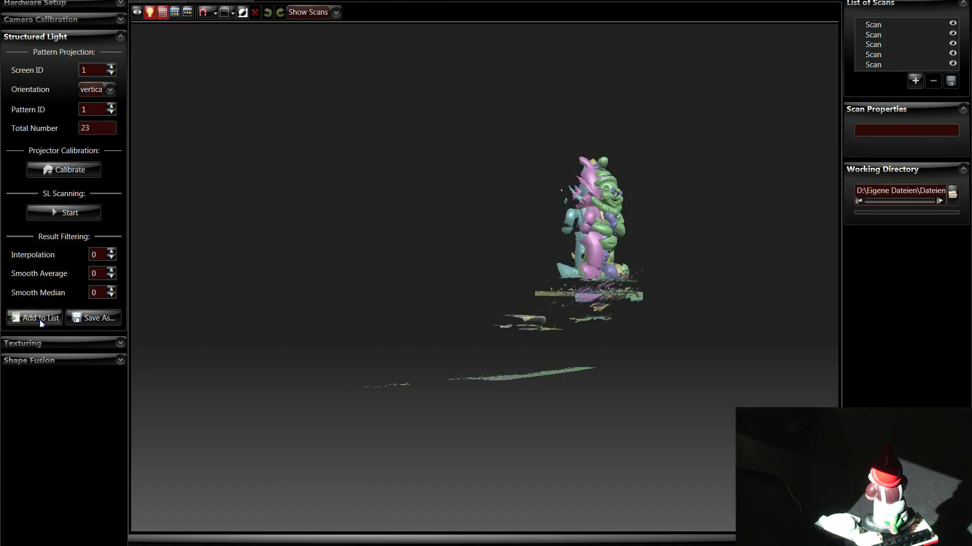
left_click(71, 216)
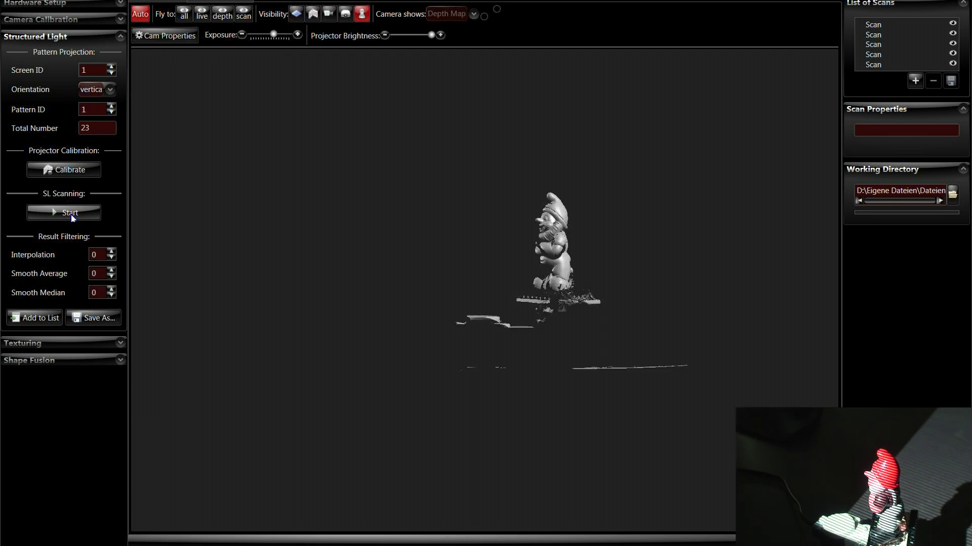
left_click(37, 319)
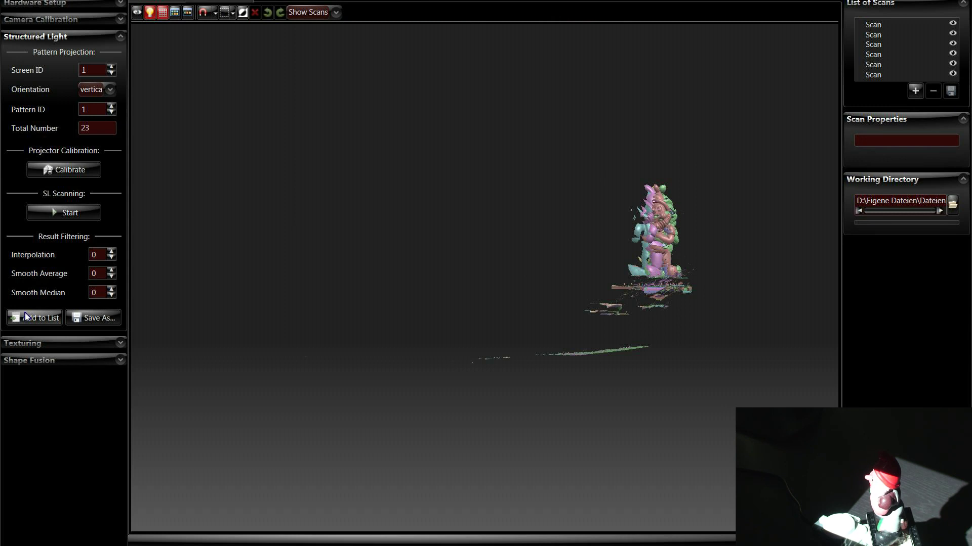
Step: Remove the turntable, dish and table surfaces beneath the gnome from all the scans
left_click_drag(557, 273, 405, 283)
scroll(485, 260, "up", 5)
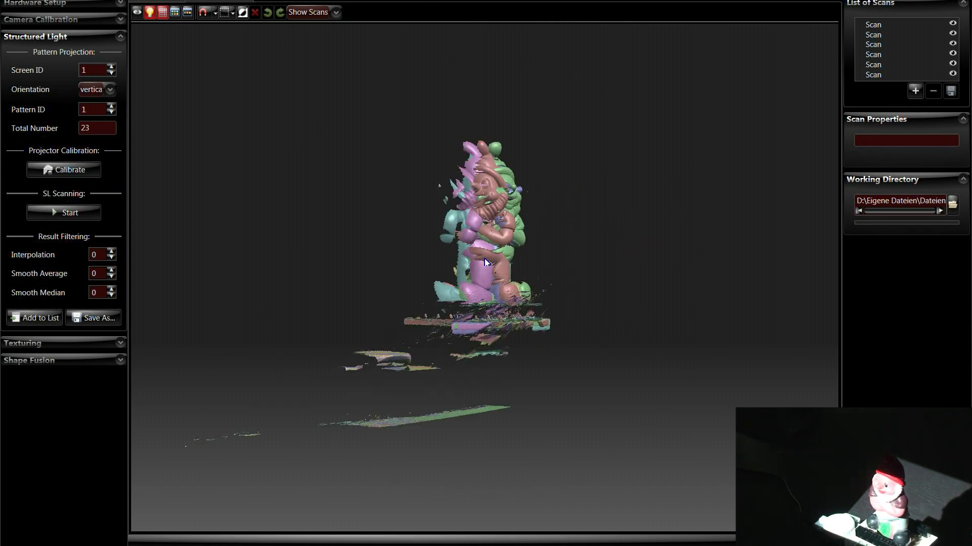
left_click_drag(485, 261, 503, 231)
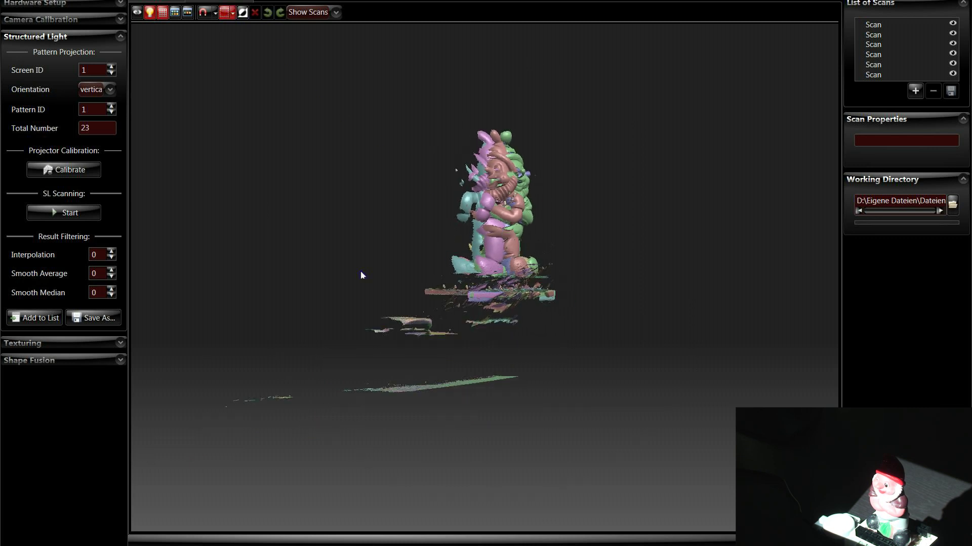
left_click_drag(784, 511, 211, 286)
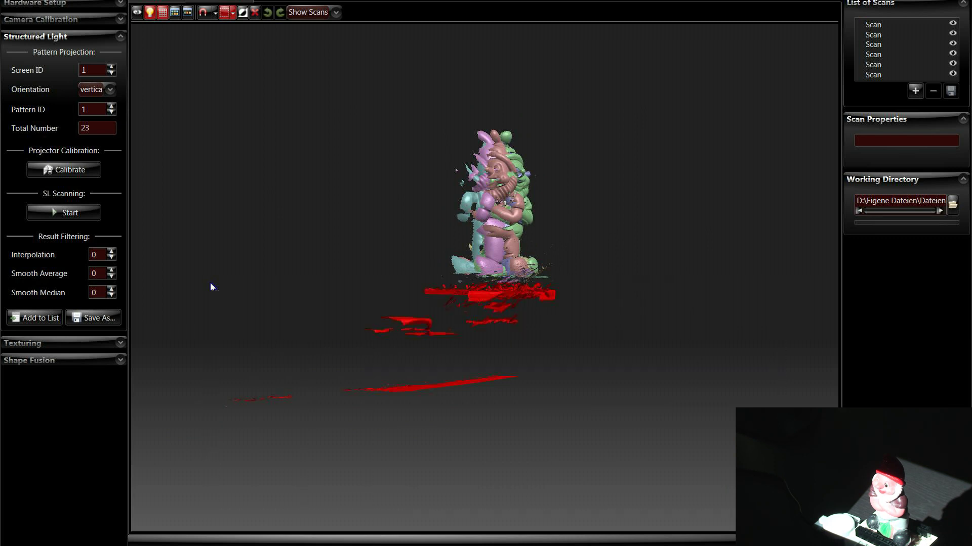
key("Delete")
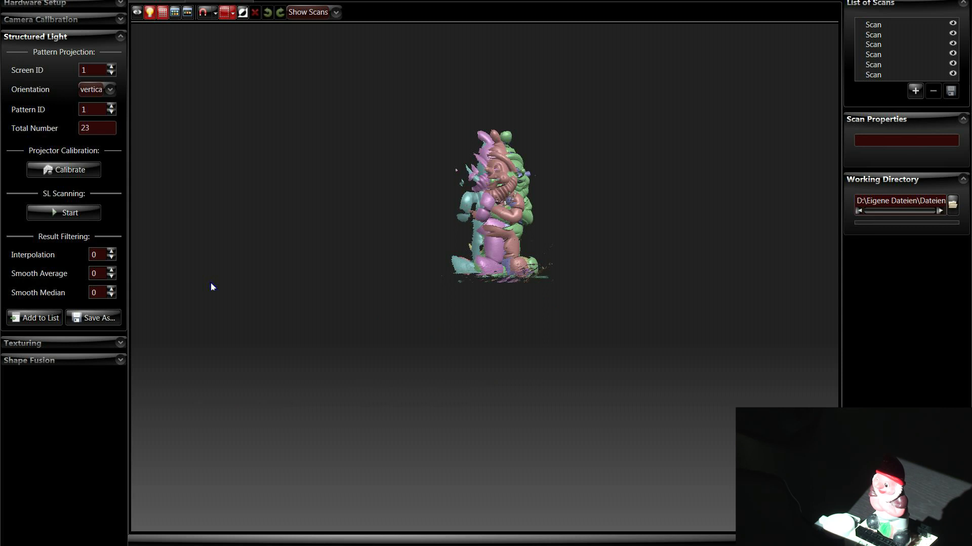
Step: Align the second through sixth scans in order, each to the scan preceding it in the list
left_click(205, 14)
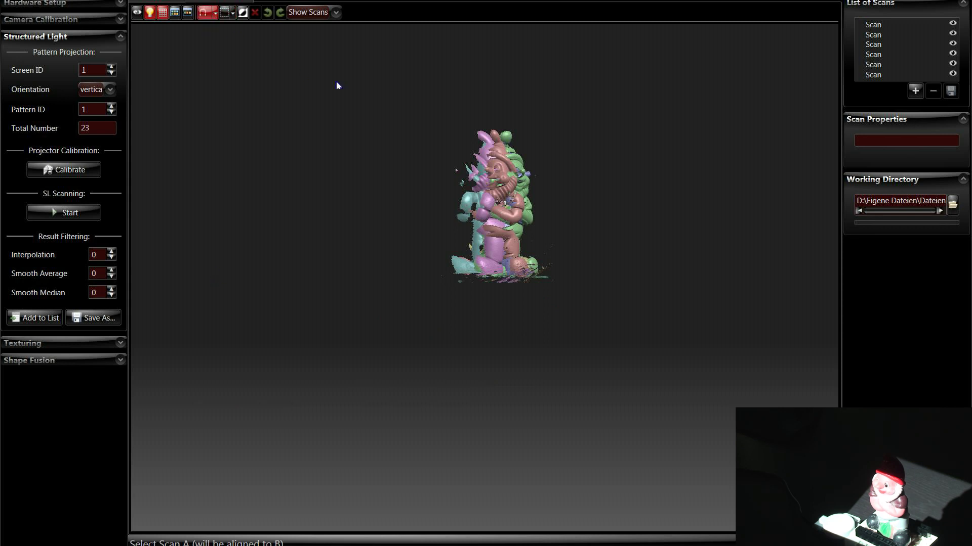
left_click(874, 33)
left_click(873, 28)
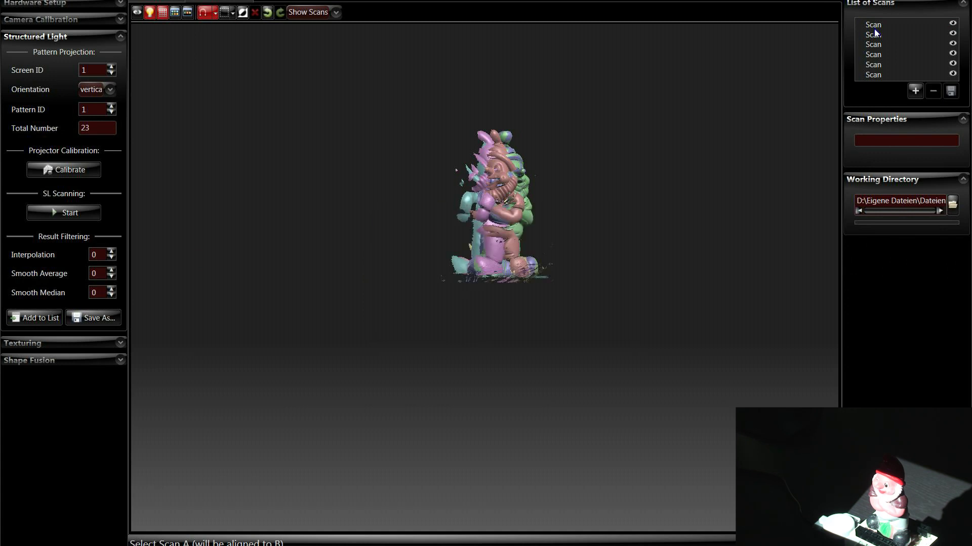
left_click(876, 36)
left_click(880, 55)
left_click(879, 43)
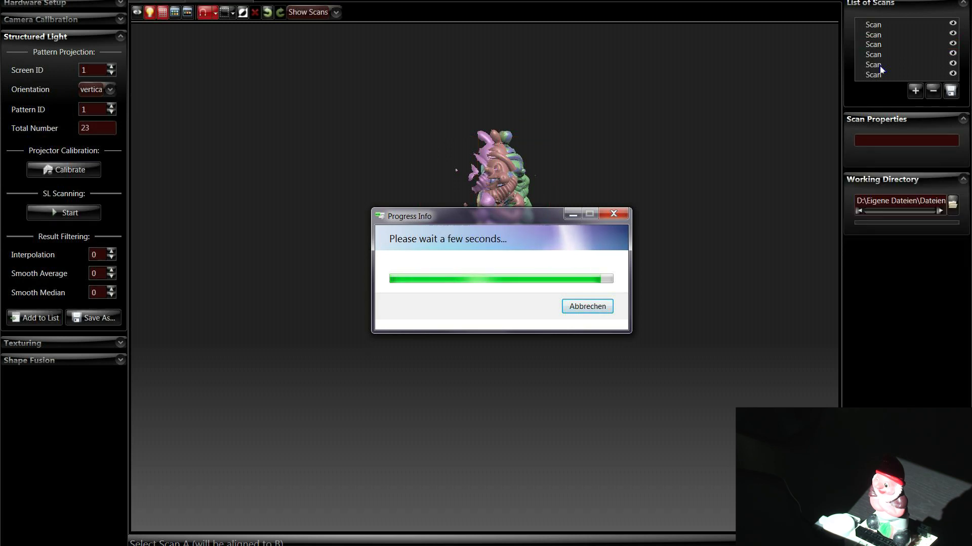
left_click(880, 66)
left_click(880, 57)
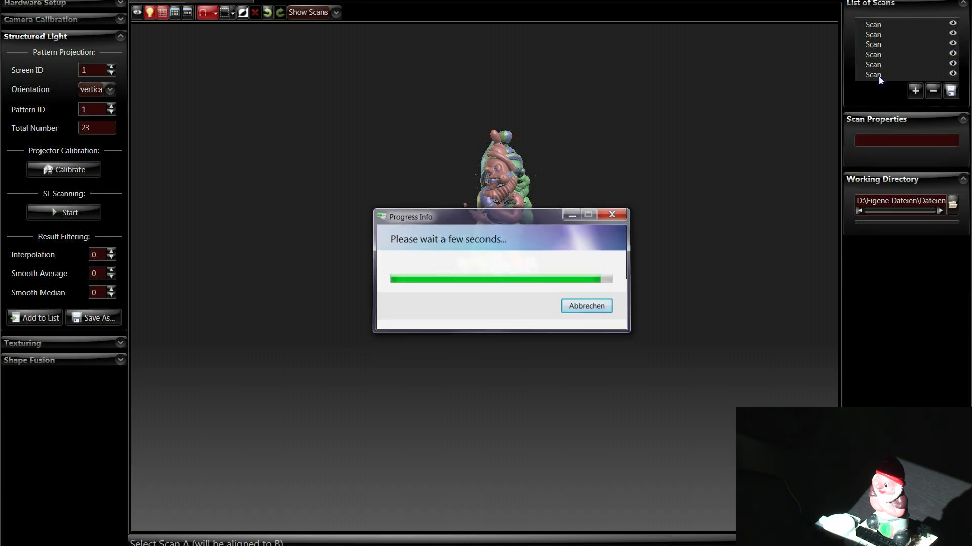
left_click(879, 66)
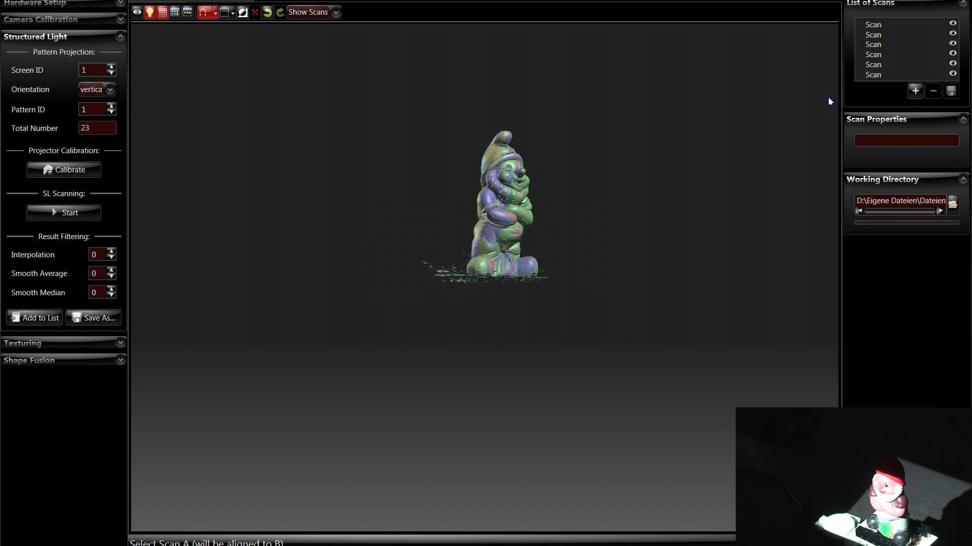
left_click(204, 12)
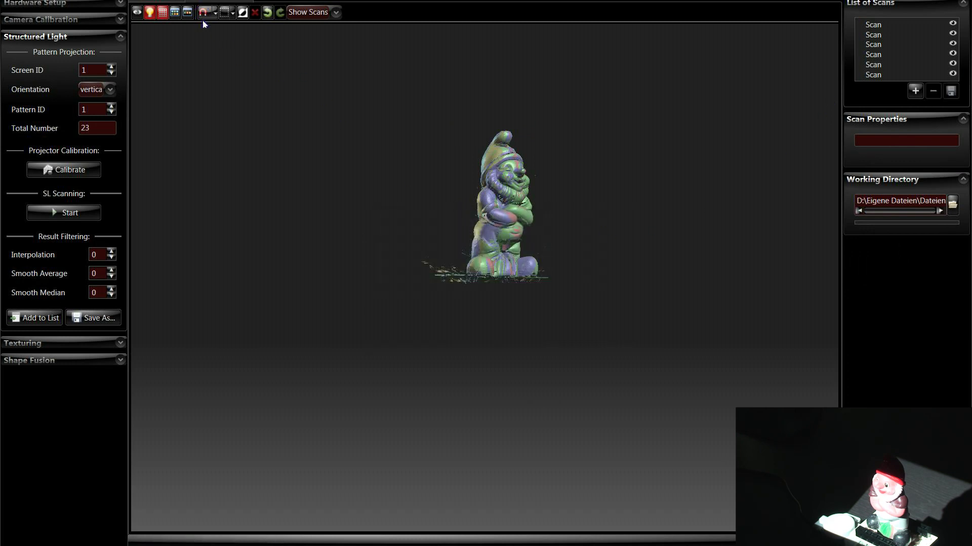
Step: Delete the strip of base remnants beneath the feet of the aligned gnome
right_click_drag(506, 220, 473, 243)
scroll(473, 243, "up", 5)
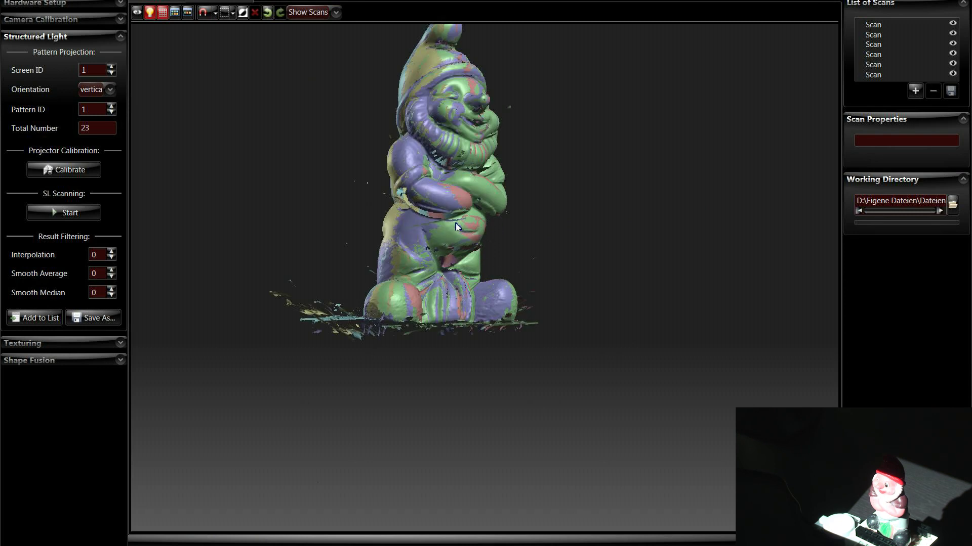
left_click_drag(498, 269, 425, 254)
left_click(224, 12)
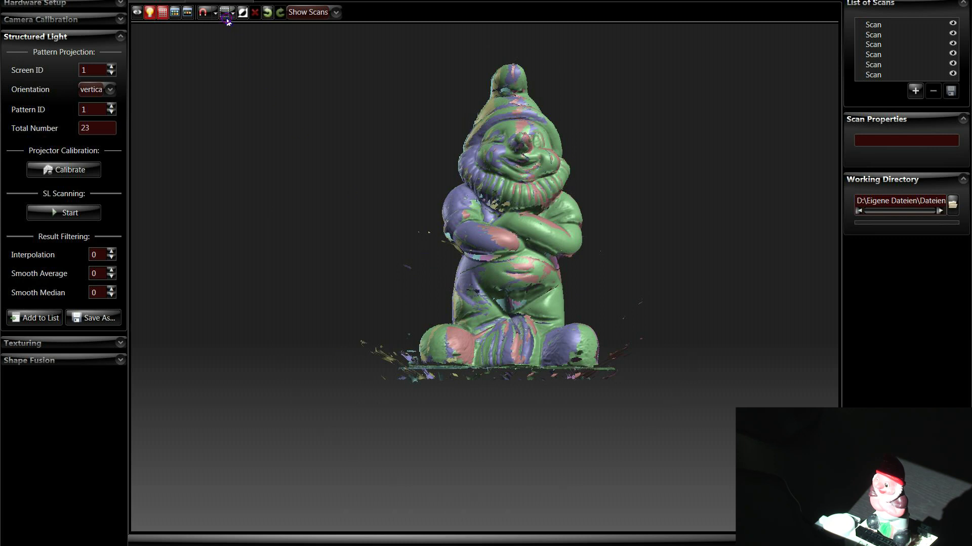
left_click_drag(724, 485, 292, 369)
key("Delete")
Step: Delete the stray fragments floating on both sides of the gnome's feet in the front view
left_click_drag(304, 212, 412, 418)
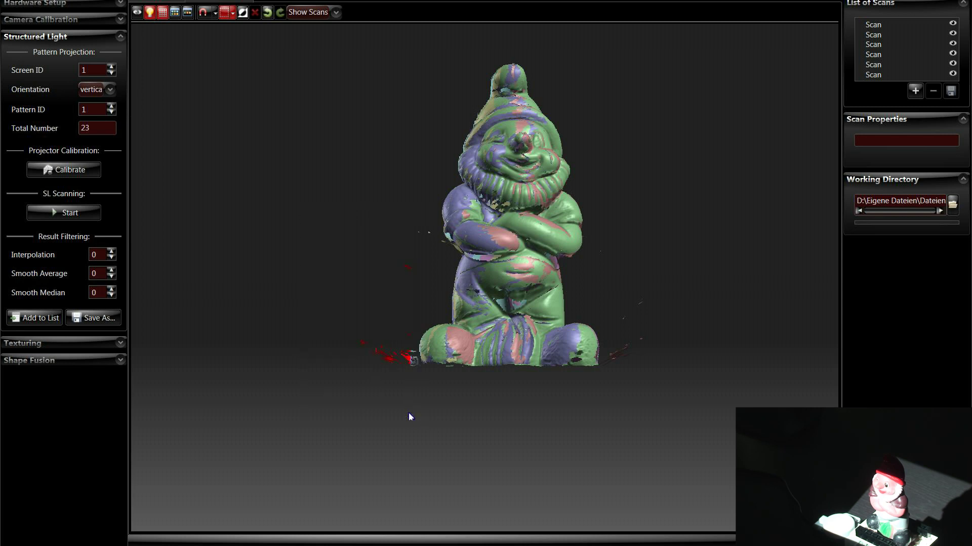
key("Delete")
left_click_drag(388, 346, 419, 376)
left_click_drag(394, 343, 423, 376)
left_click_drag(696, 421, 609, 172)
key("Delete")
Step: Delete the stray fragments behind the gnome's base in the side view
left_click(223, 13)
left_click_drag(503, 246, 319, 216)
left_click(224, 12)
left_click_drag(770, 457, 598, 233)
left_click_drag(725, 424, 607, 247)
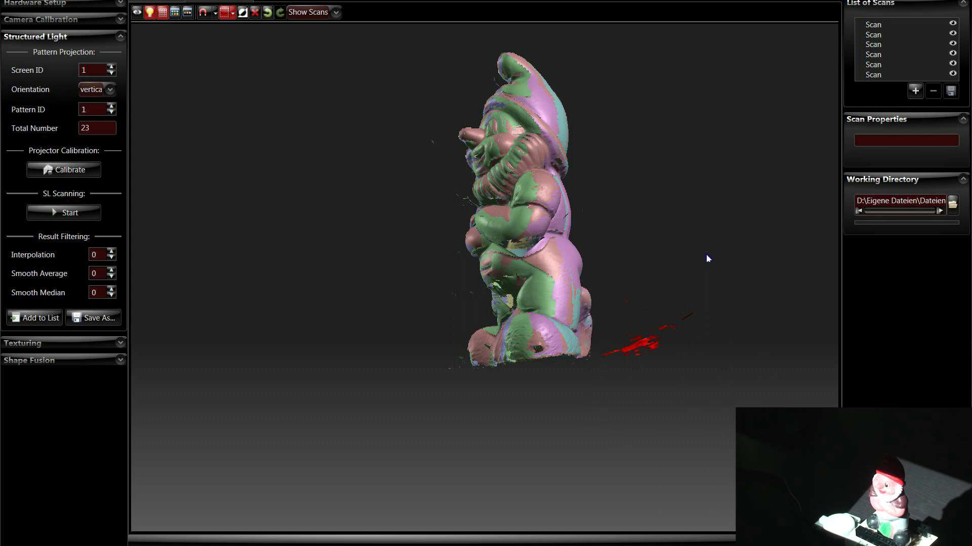
key("Delete")
Step: Shrink the scan borders of all six aligned gnome scans twice
left_click(225, 13)
left_click_drag(487, 245, 649, 318)
left_click_drag(474, 263, 742, 141)
left_click(871, 31)
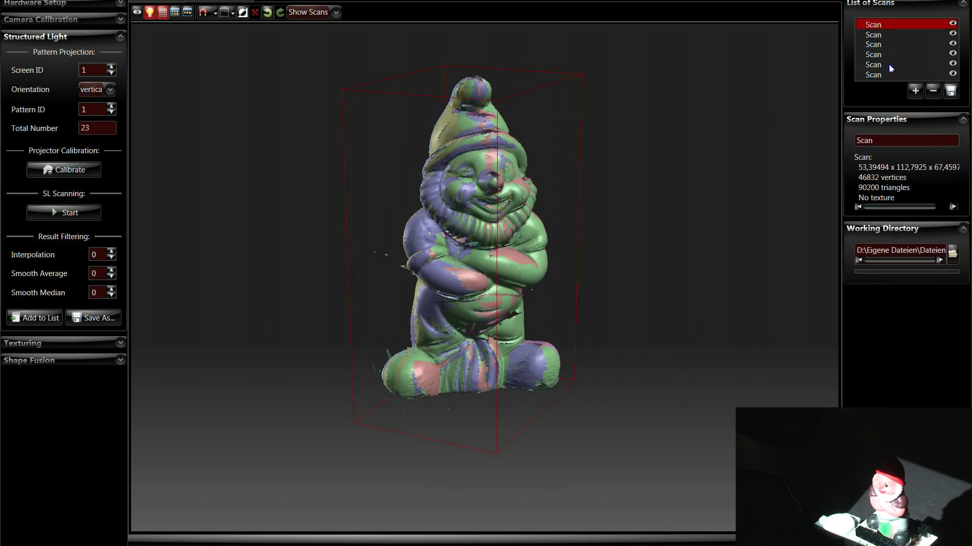
left_click(881, 79, "shift")
right_click(881, 72)
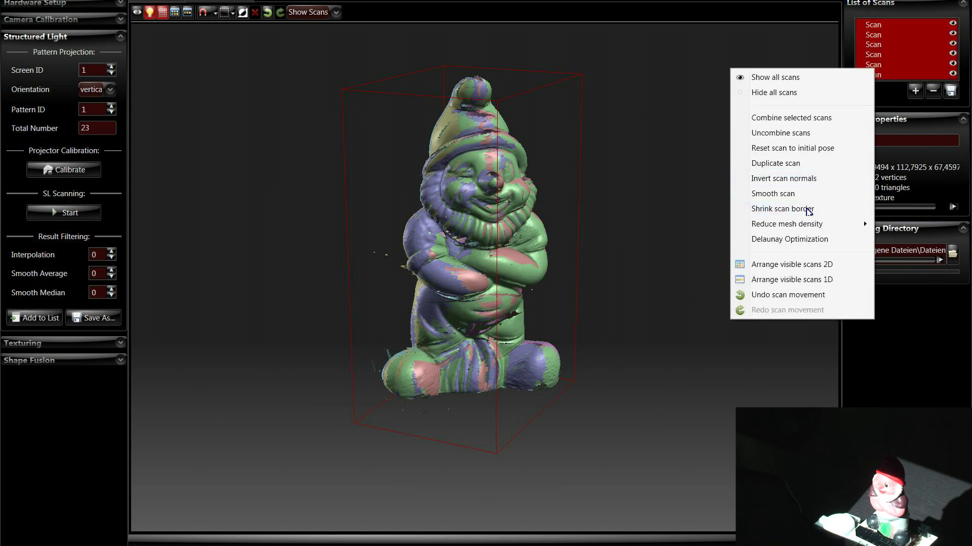
left_click(808, 210)
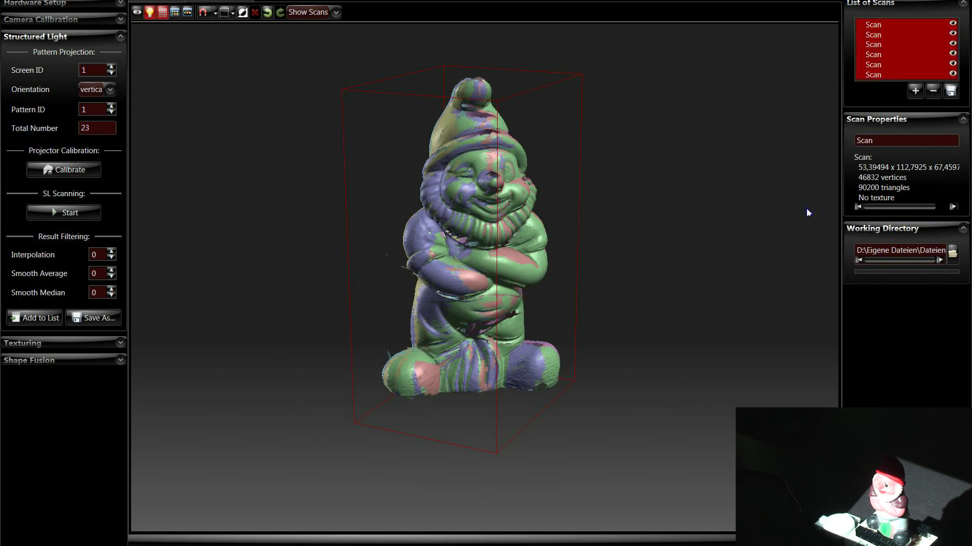
right_click(881, 75)
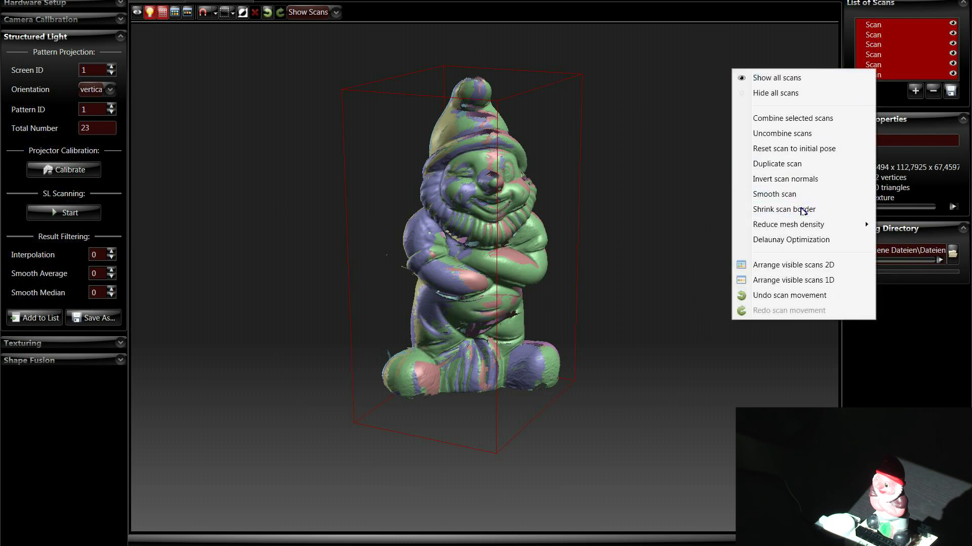
left_click(803, 210)
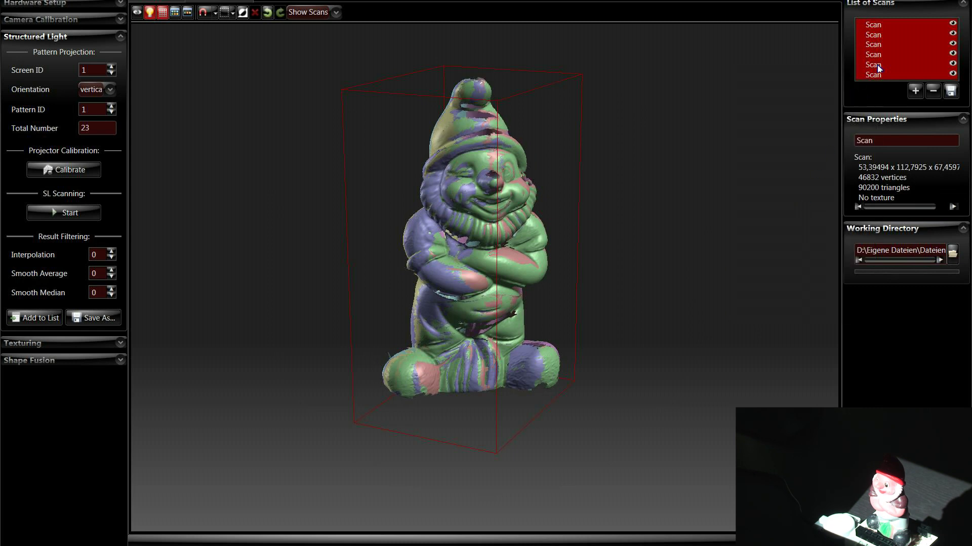
left_click_drag(487, 287, 286, 269)
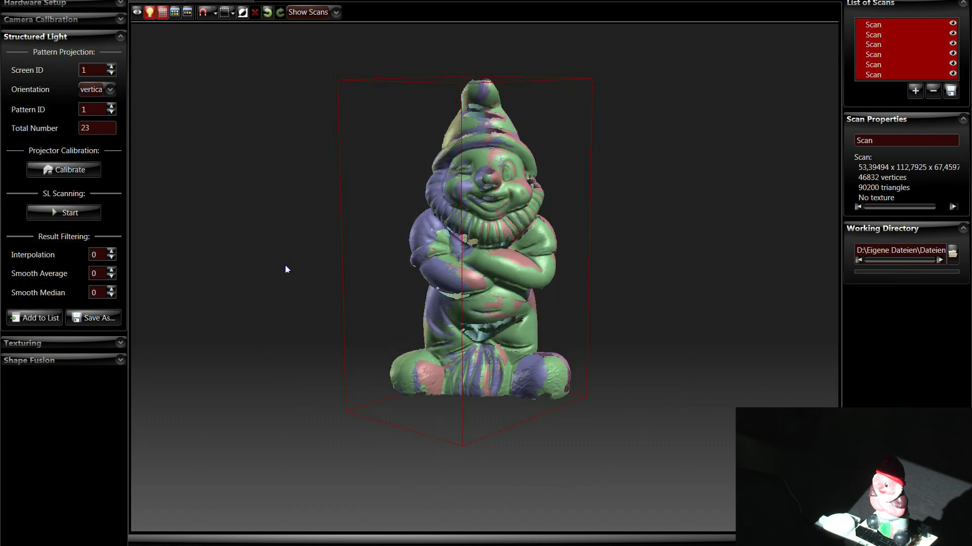
Step: Fuse the six selected scans into one model at a resolution of 500 with holes closed
left_click(52, 360)
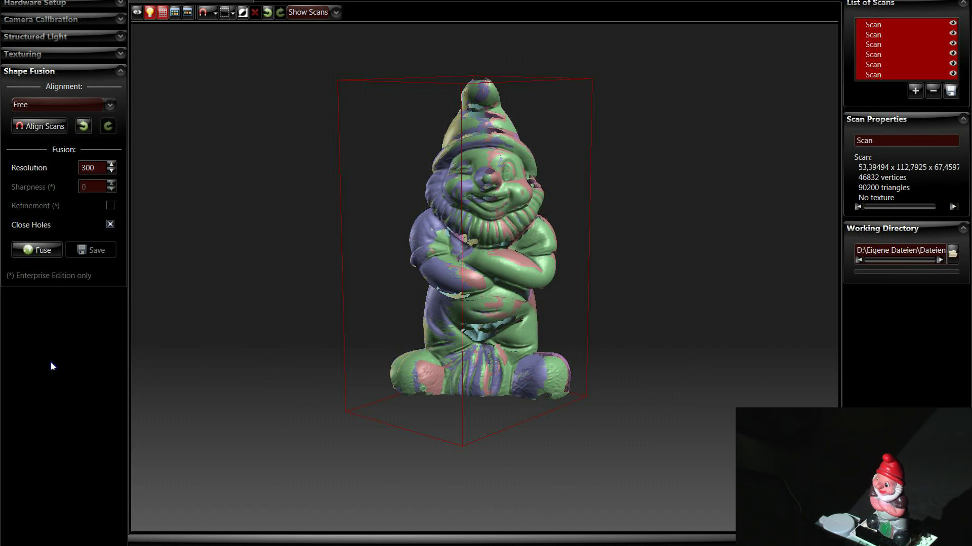
double_click(87, 168)
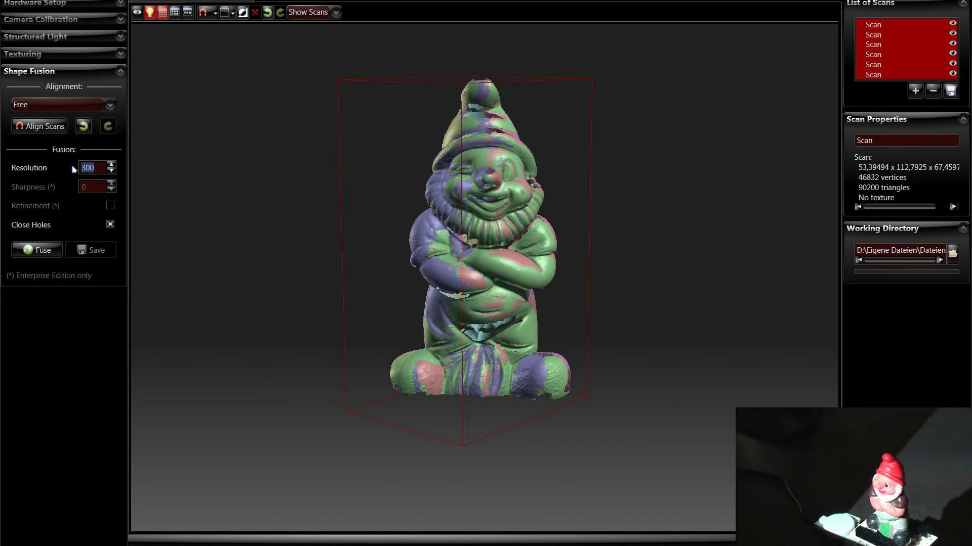
type("500")
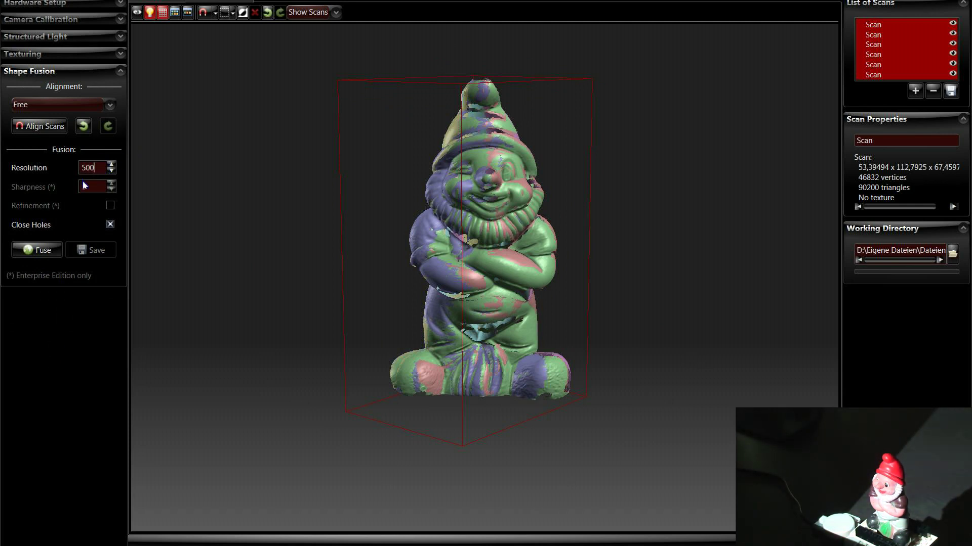
left_click(34, 251)
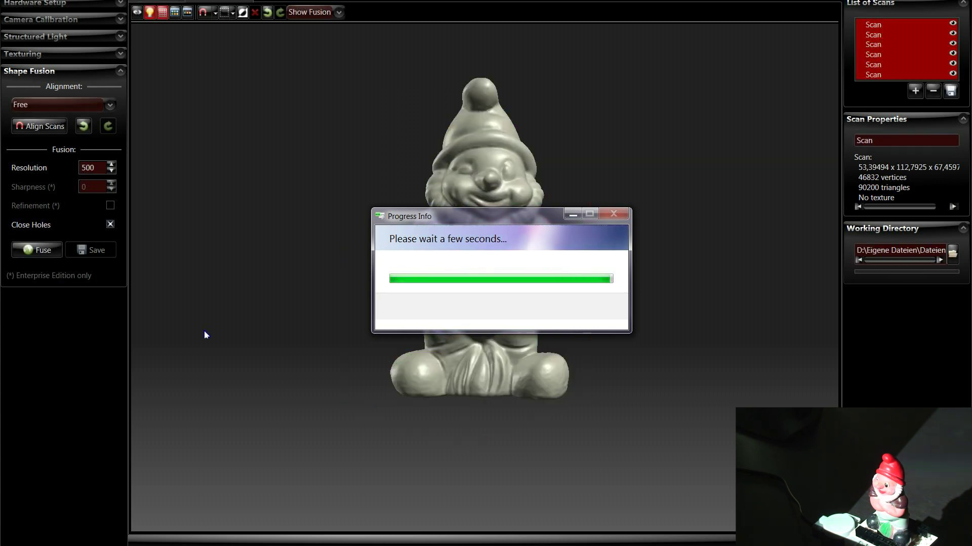
scroll(495, 256, "up", 5)
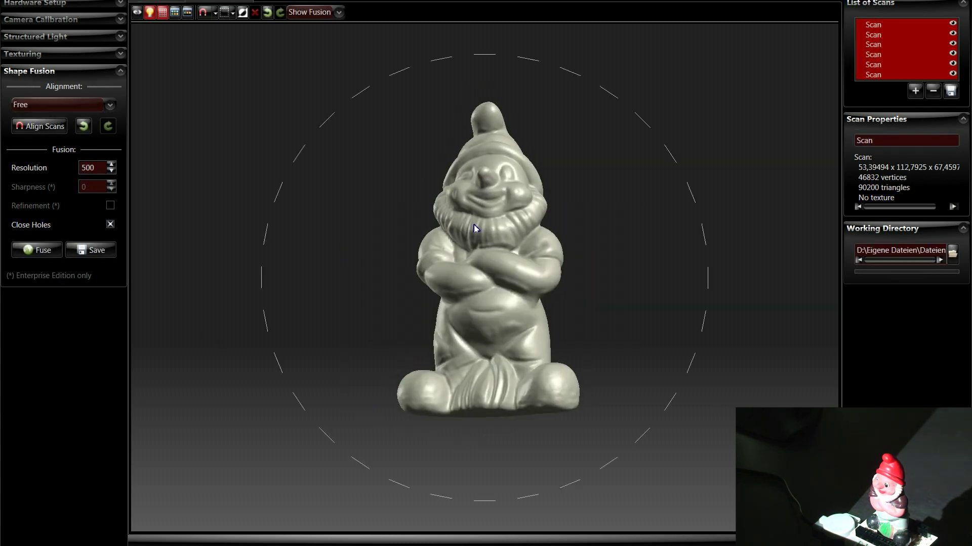
mouse_move(494, 256)
left_mouse_down()
mouse_move(489, 286)
mouse_move(308, 253)
mouse_move(514, 264)
mouse_move(429, 293)
mouse_move(419, 283)
mouse_move(468, 281)
mouse_move(451, 267)
mouse_move(303, 268)
mouse_move(462, 283)
mouse_move(472, 163)
mouse_move(470, 303)
mouse_move(491, 311)
mouse_move(501, 263)
mouse_move(516, 359)
mouse_move(498, 324)
mouse_move(497, 278)
mouse_move(464, 304)
mouse_move(472, 321)
mouse_move(458, 304)
mouse_move(479, 252)
left_mouse_up()
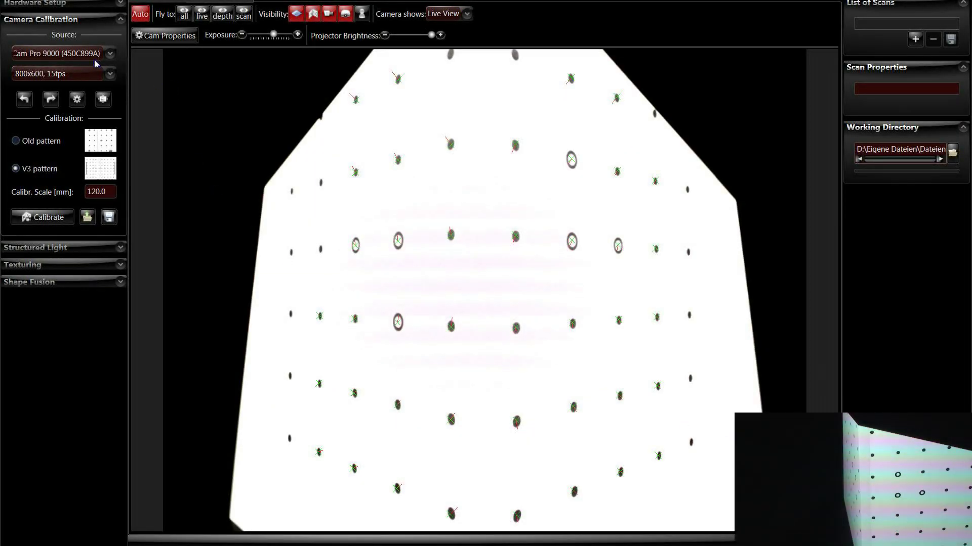
Step: Set the camera mode to 1600x1200, 5fps and calibrate the camera against the V3 pattern
left_click(42, 75)
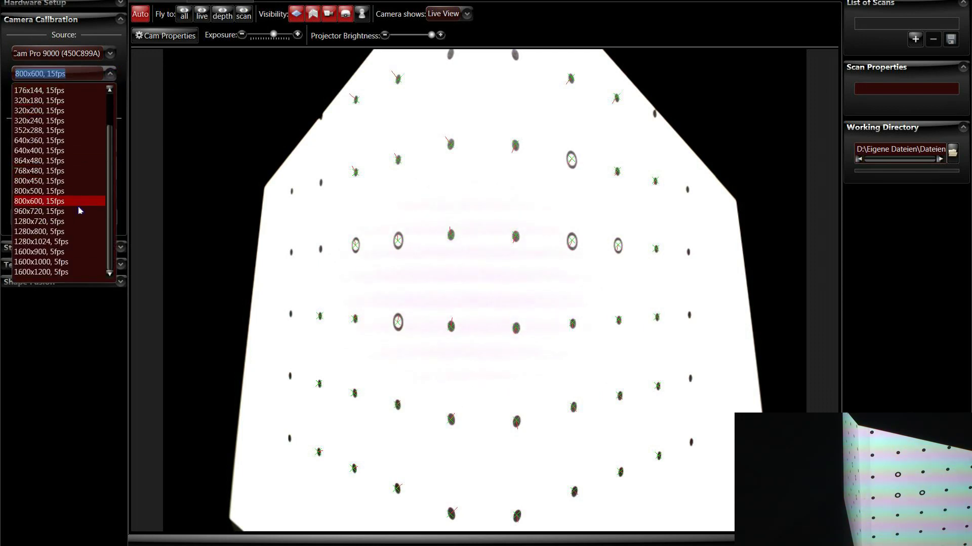
left_click(68, 272)
left_click(50, 218)
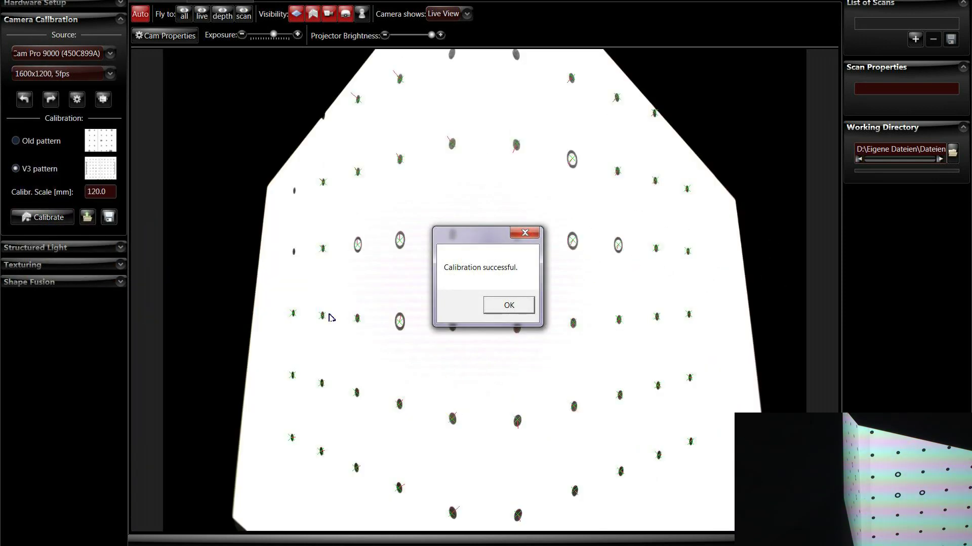
left_click(505, 305)
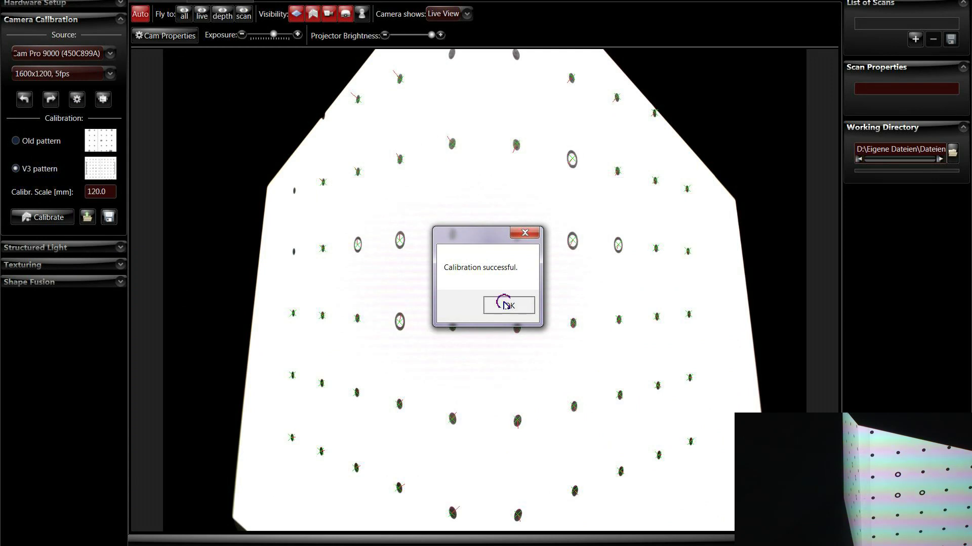
Step: Check the structured light settings PatternHoldingTime and MinContrast in the advanced settings
left_click(801, 3)
left_click(785, 10)
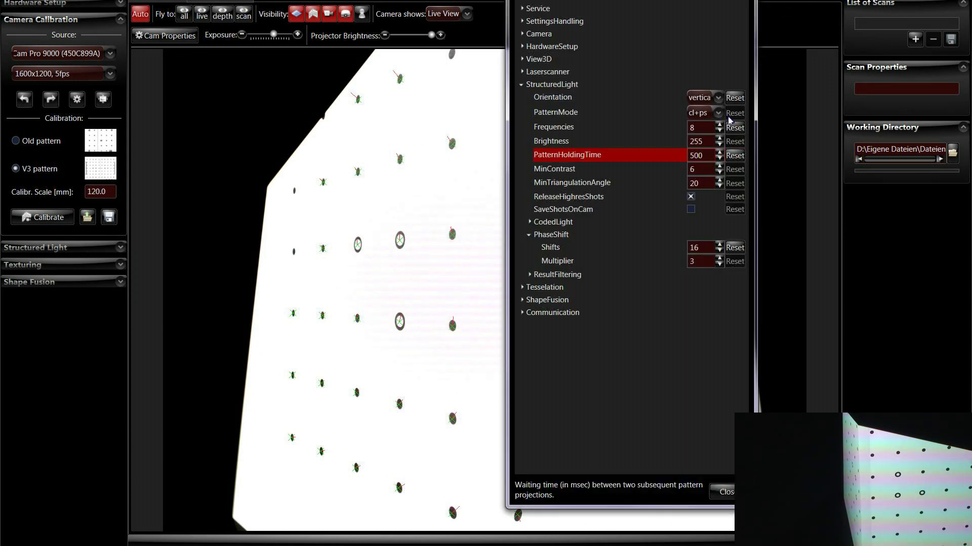
double_click(708, 157)
left_click(676, 173)
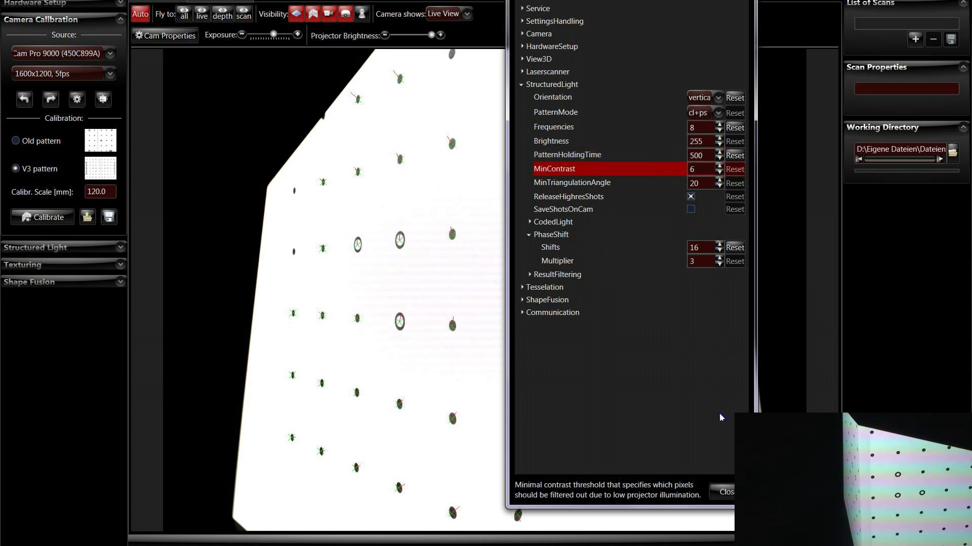
left_click(727, 491)
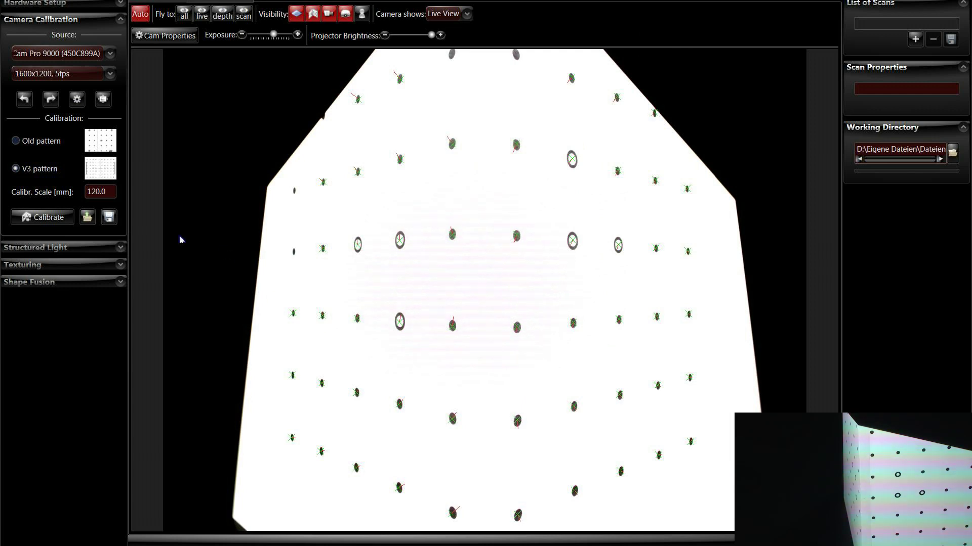
Step: Calibrate the projector using both pattern orientations and decline the switch to vertical orientation
left_click(28, 248)
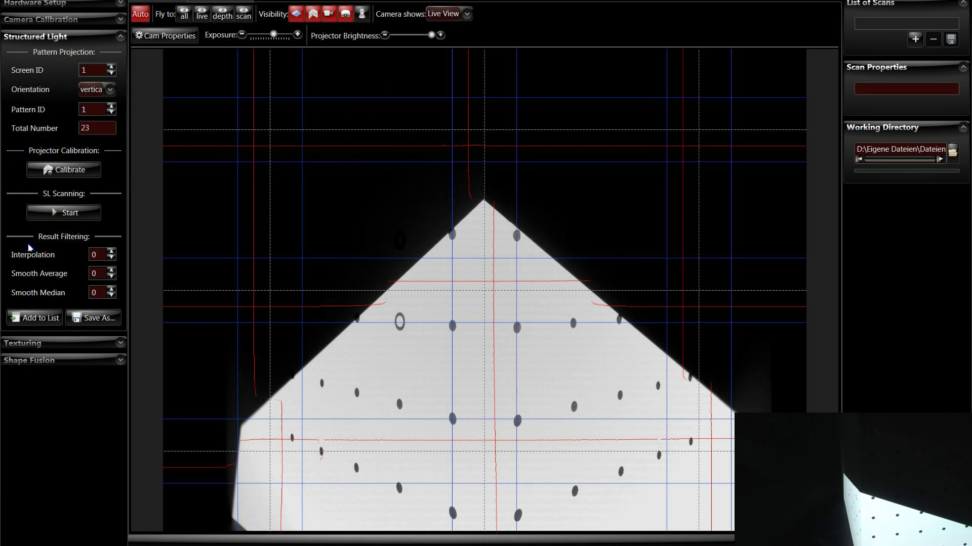
left_click(68, 172)
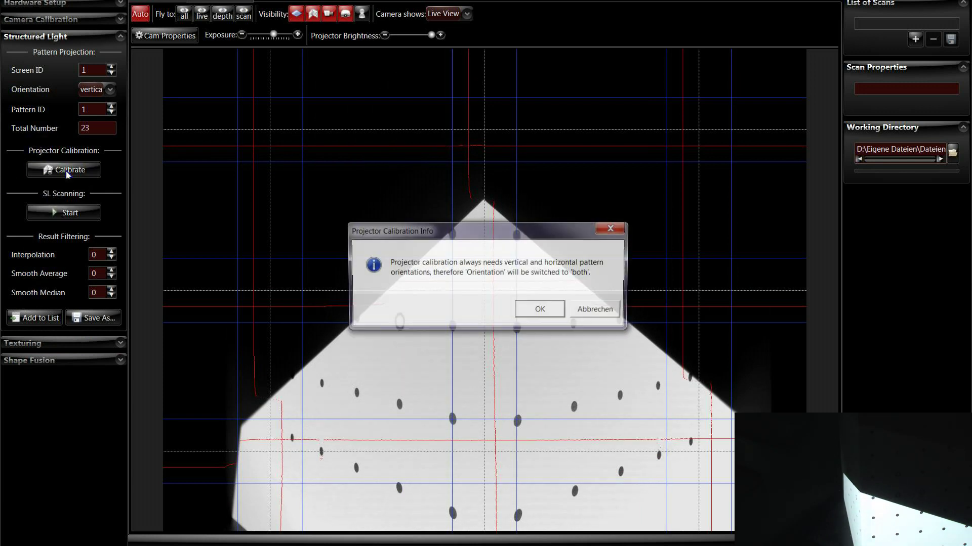
left_click(540, 310)
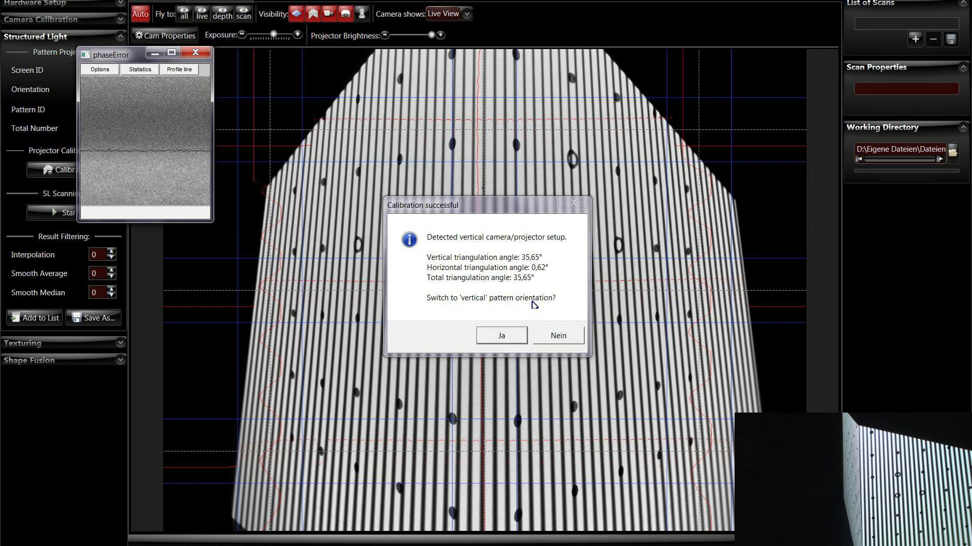
left_click(559, 336)
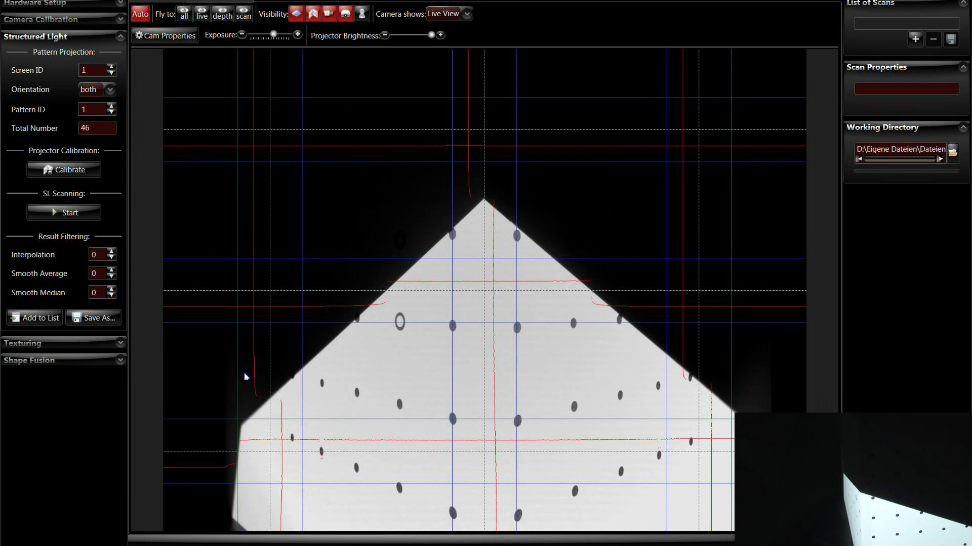
Step: Bring the phaseError window to the front
mouse_move(324, 539)
left_click(392, 521)
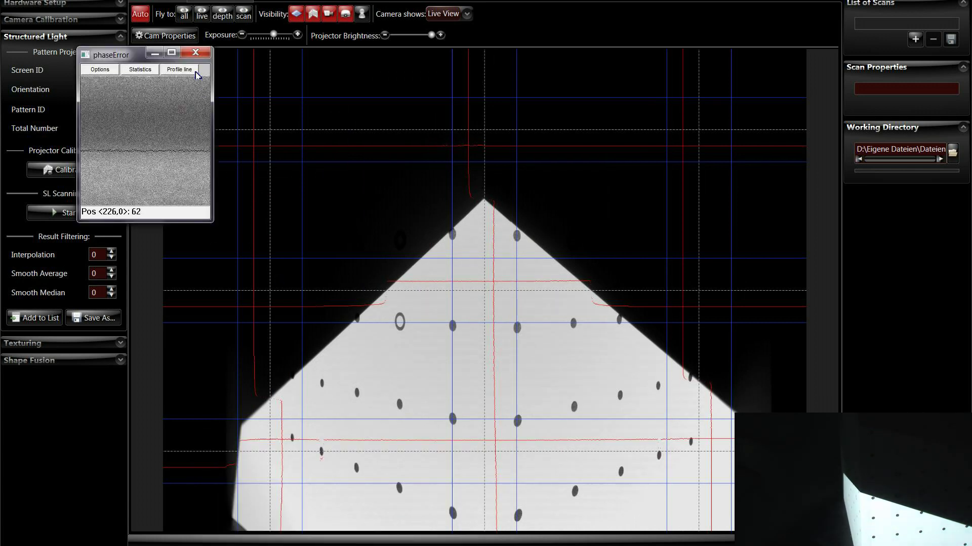